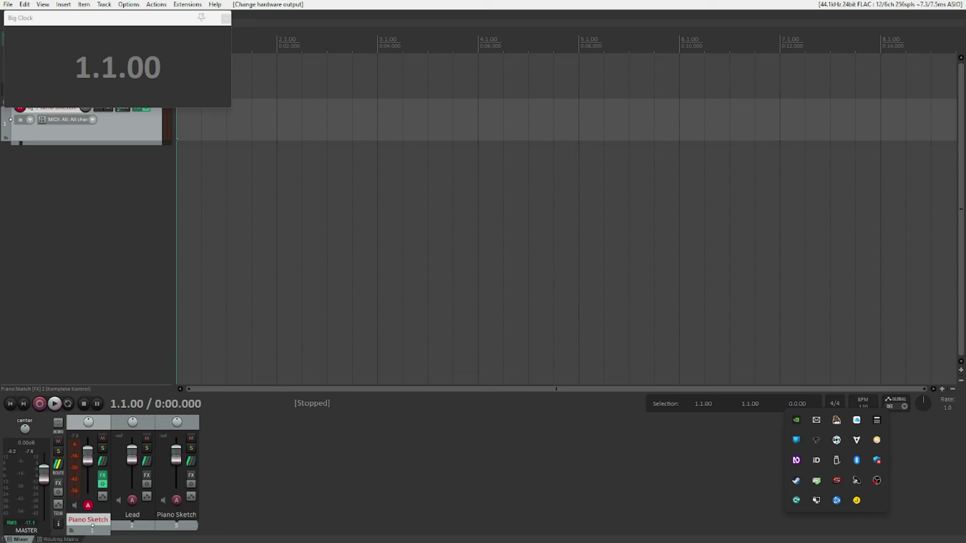
Open the Virtual MIDI keyboard with Alt+B and select its Center note value.
key(alt+b)
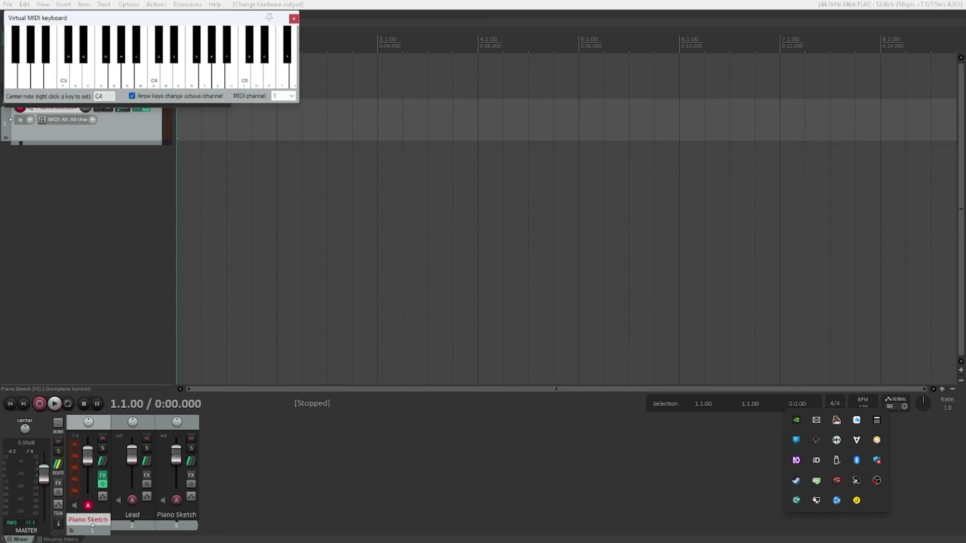
double_click(99, 96)
click(279, 95)
Play the C4–C5 white-note scale on the Piano Sketch track.
key(q)
key(w)
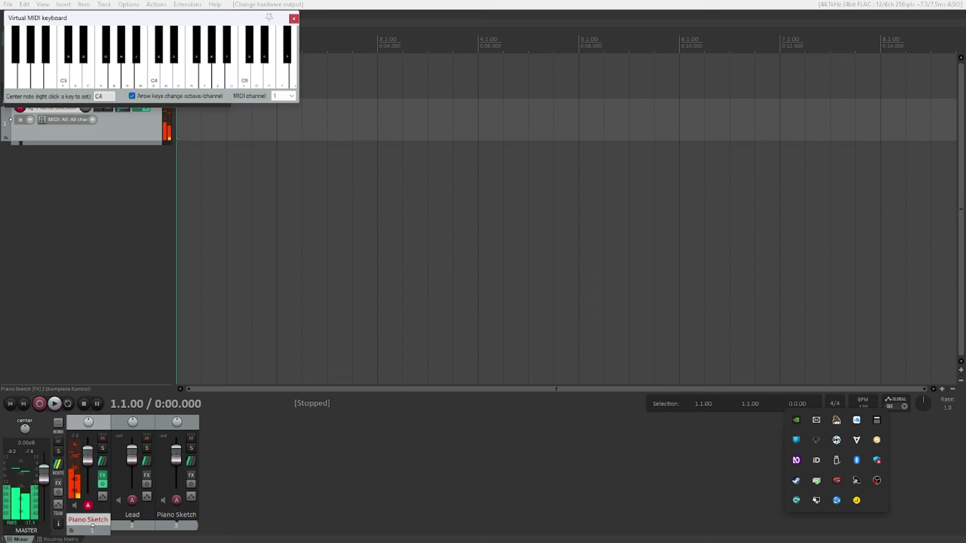
key(e)
key(r)
key(t)
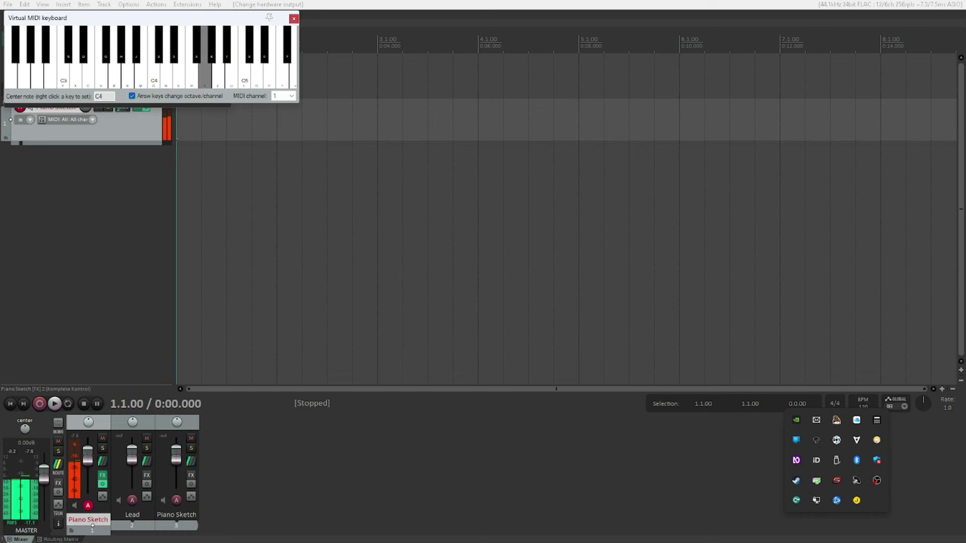
key(z)
key(u)
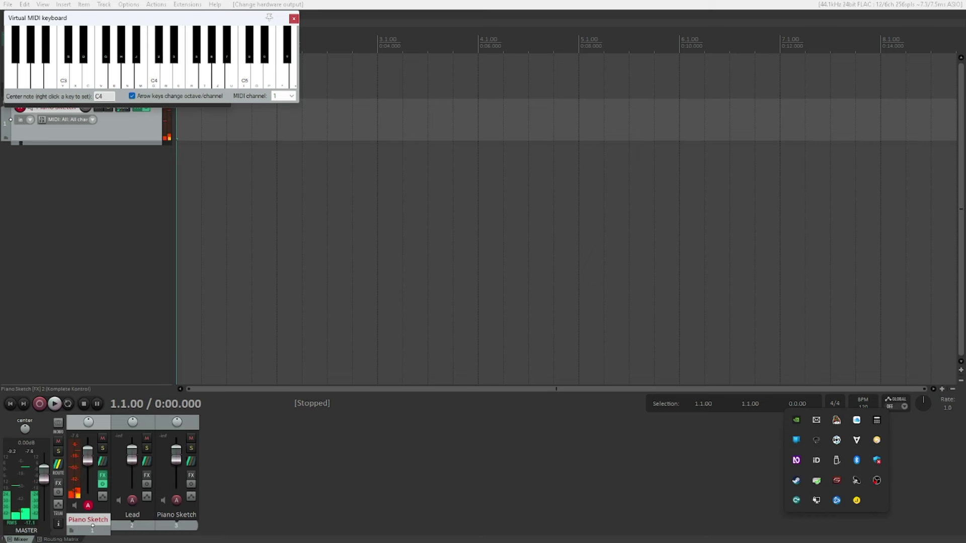
key(i)
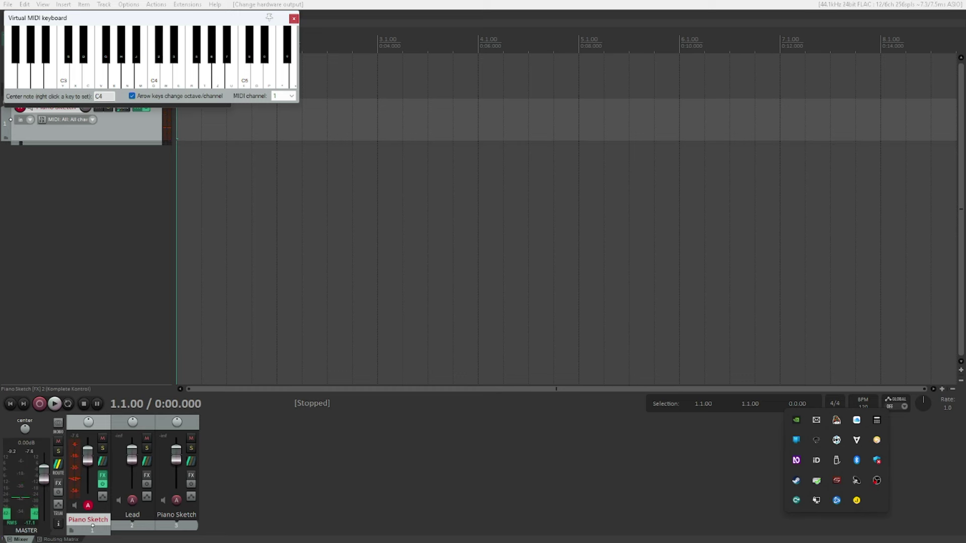
Play the sharps C#4, D#4, F#4, G#4 and A#4.
key(2)
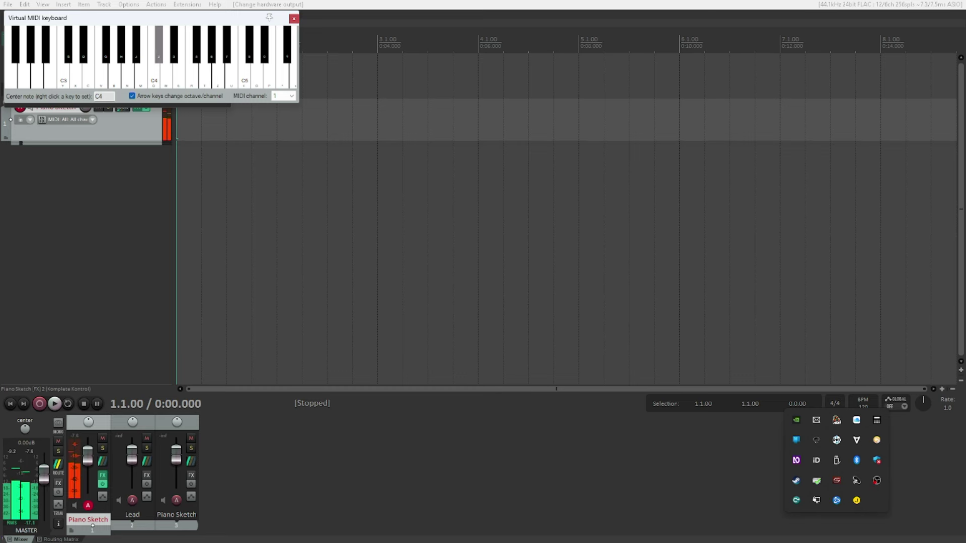
key(3)
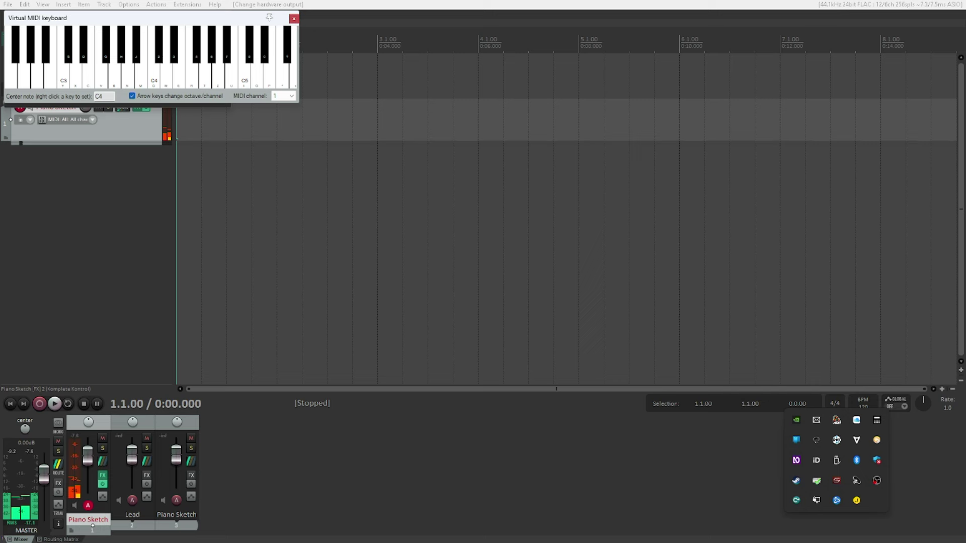
key(5)
key(6)
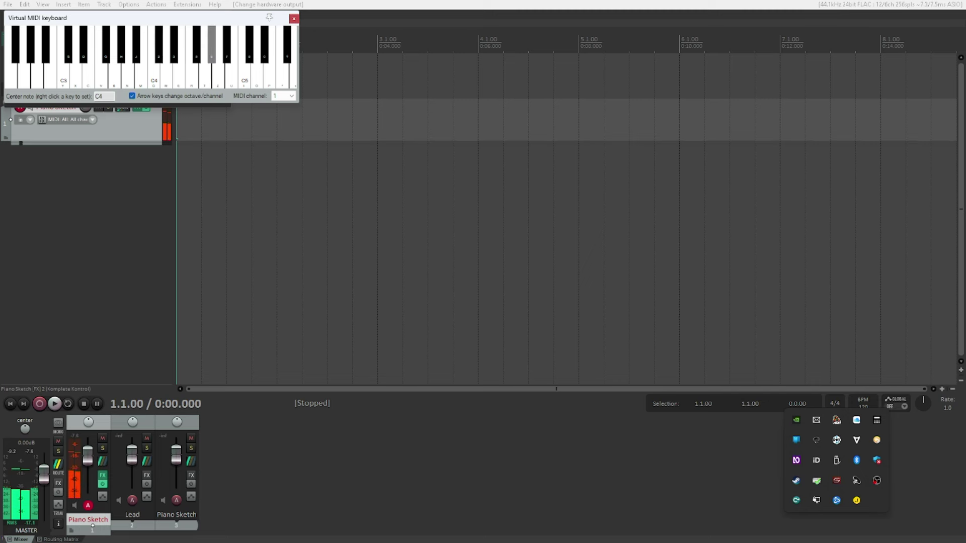
key(7)
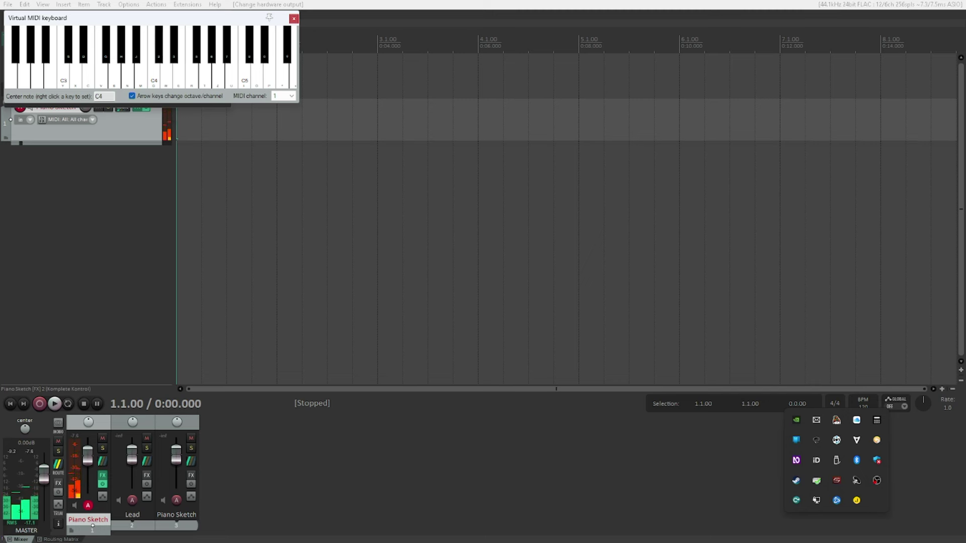
Play the lower C3–C4 white-note scale.
key(z)
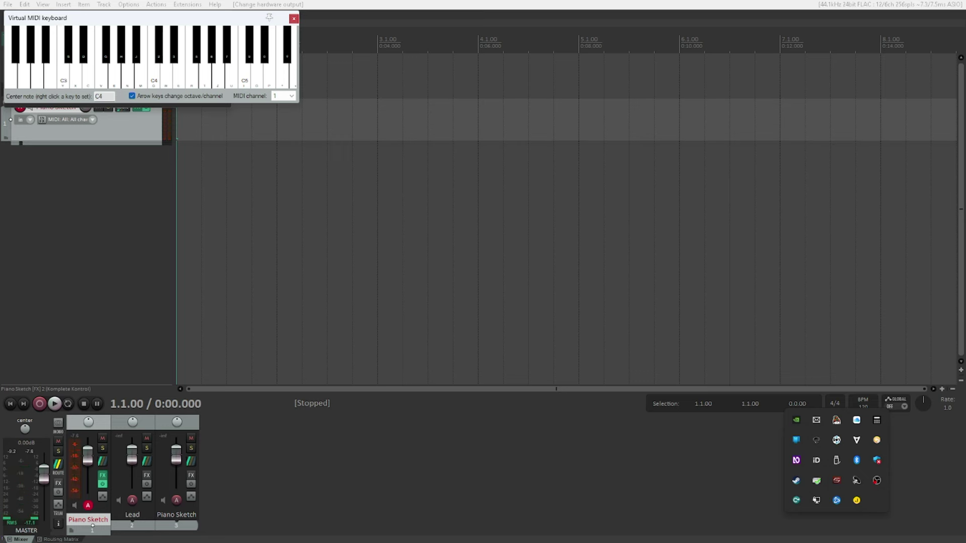
key(x)
key(c)
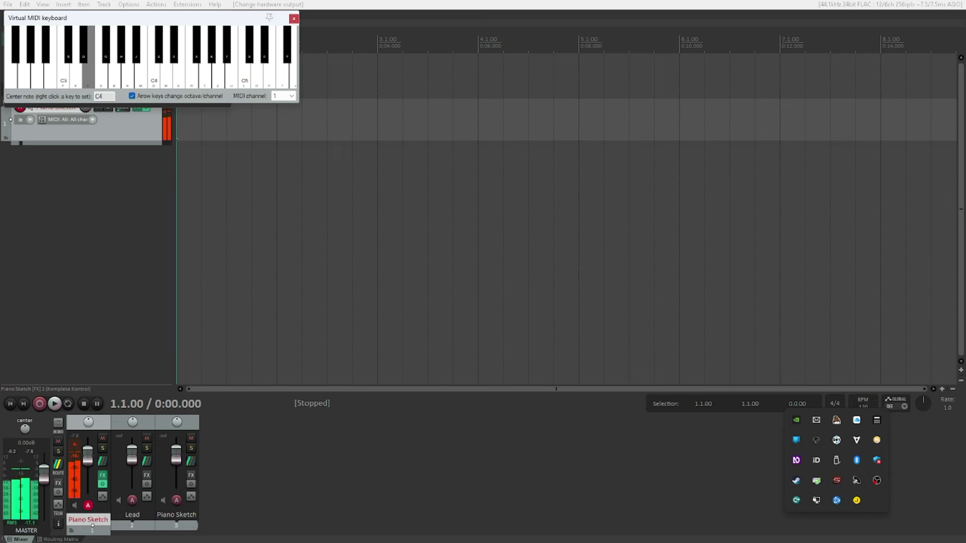
key(v)
key(b)
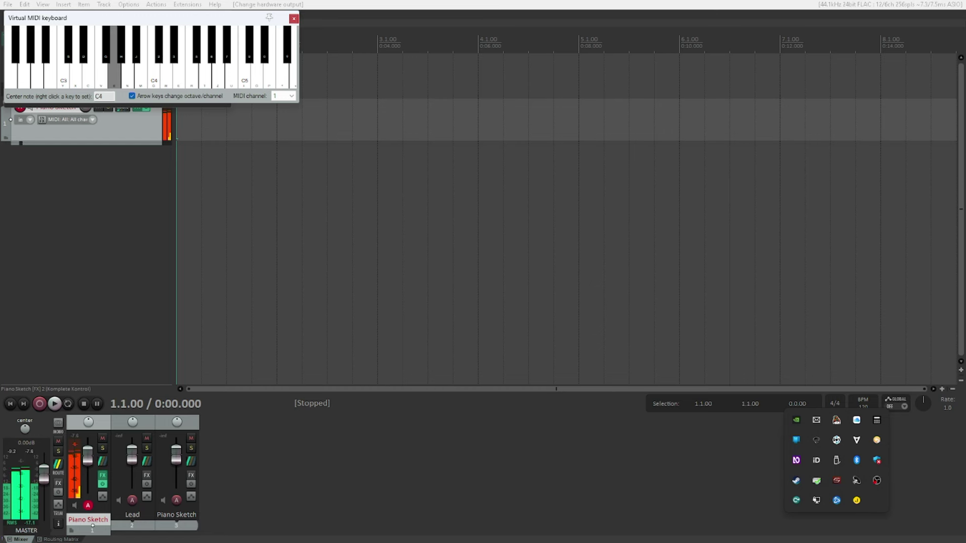
key(n)
key(m)
key(q)
Play the lower sharps C#3, D#3, F#3, G#3 and A#3.
key(s)
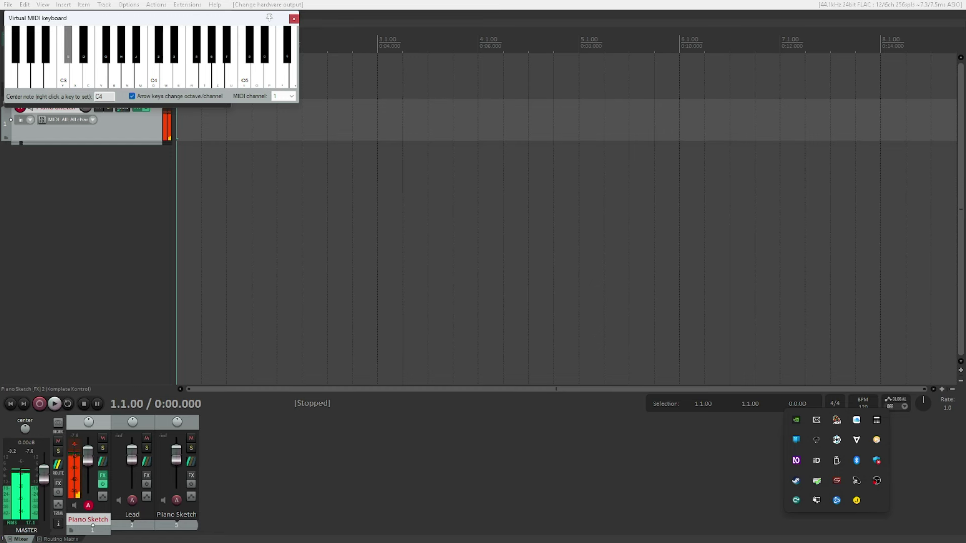
key(d)
key(g)
key(h)
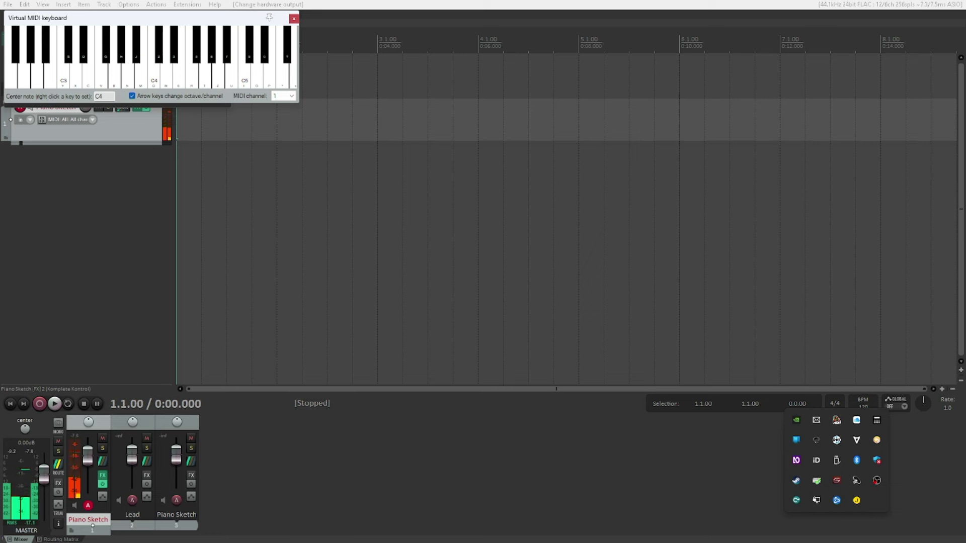
key(j)
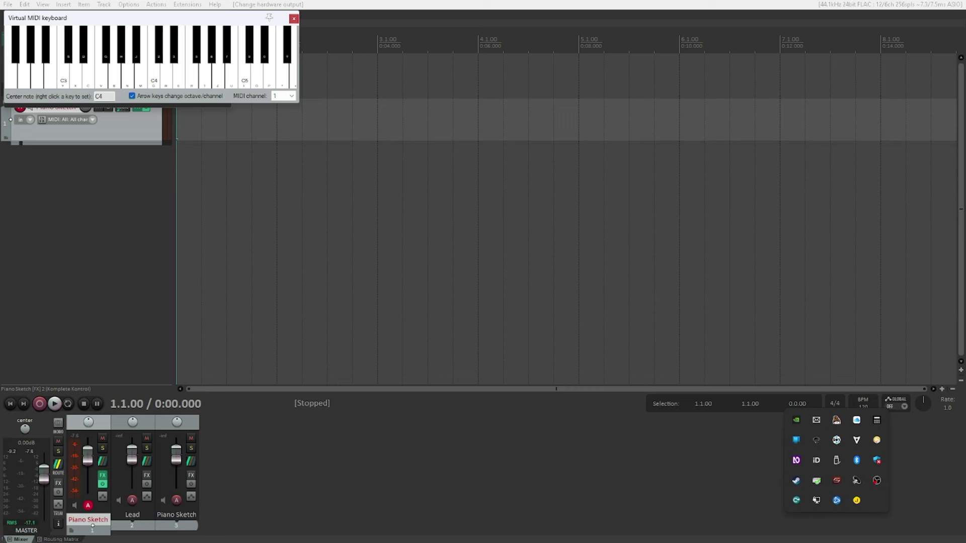
Drop the keyboard one octave and play C3 through G3.
key(Left)
key(q)
key(w)
key(e)
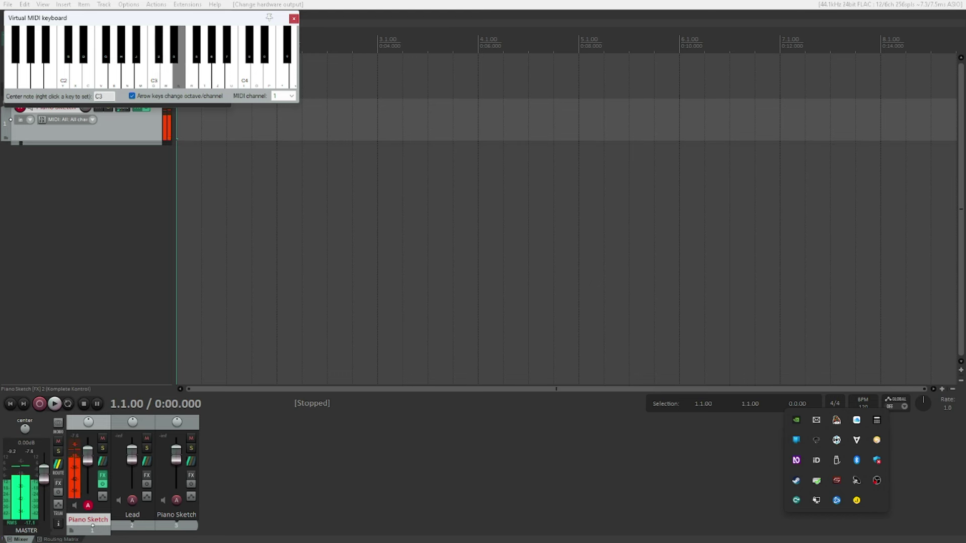
key(r)
key(t)
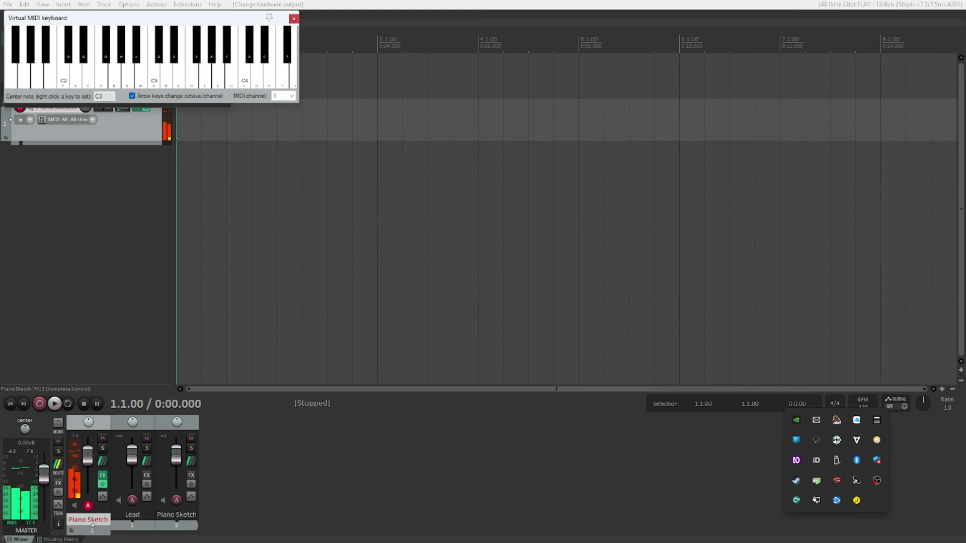
Drop another octave and play C2 through G2.
key(Left)
key(q)
key(w)
key(e)
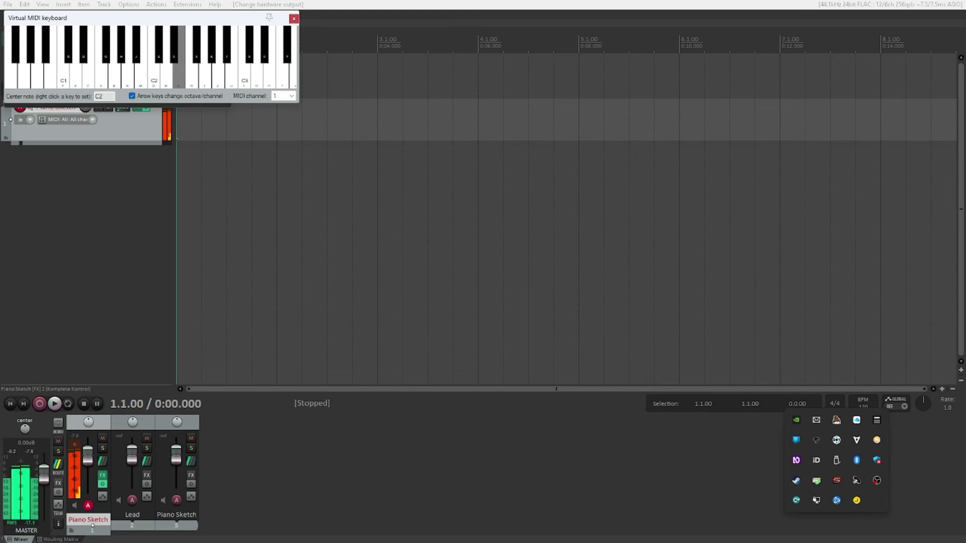
key(r)
key(t)
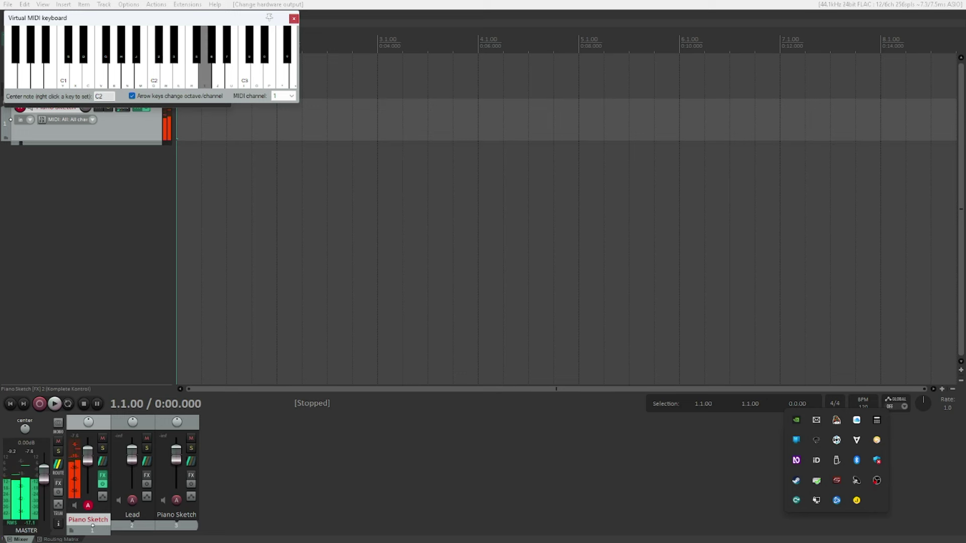
Raise the range to the C5 octave, play C5–G5, then E5, D5, C5.
key(Right)
key(Right)
key(Right)
key(q)
key(w)
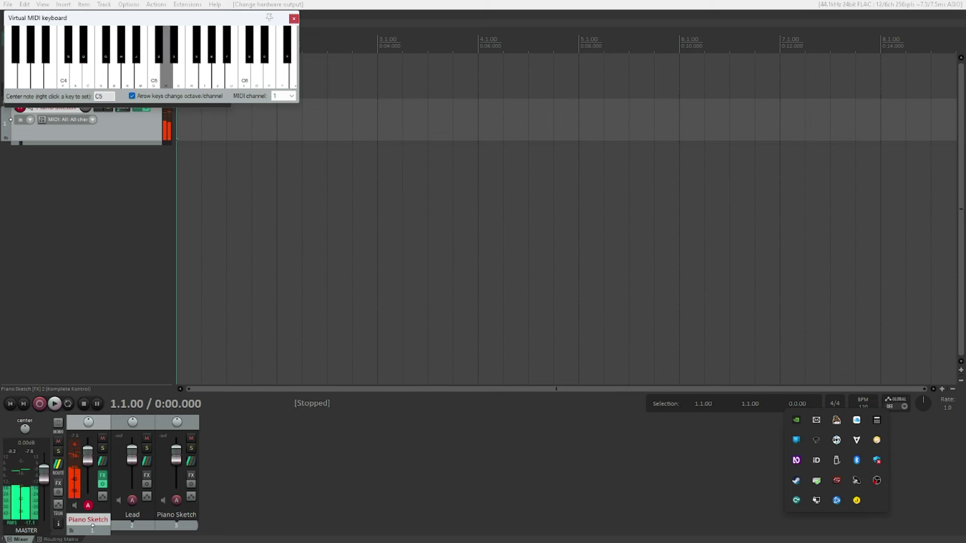
key(e)
key(r)
key(t)
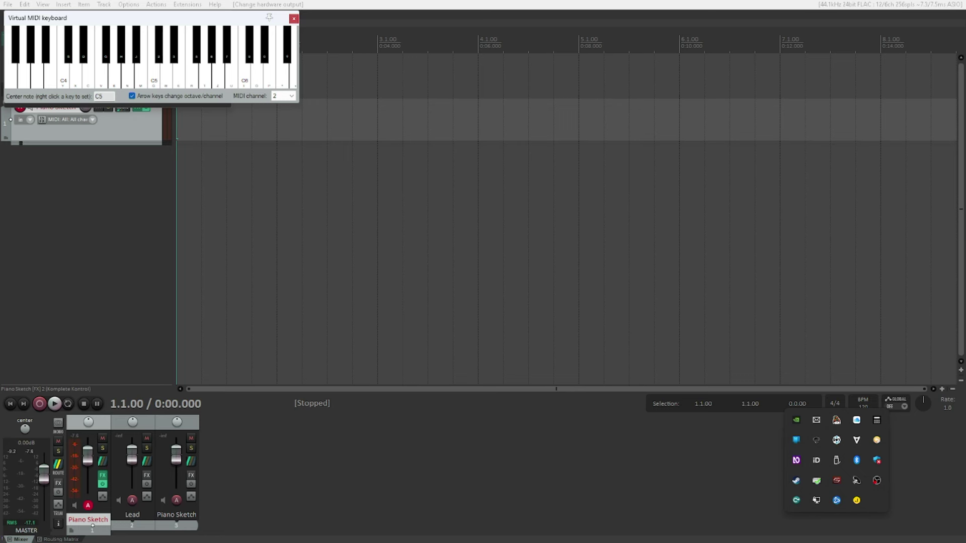
key(e)
key(w)
key(q)
Enter F2 as the center note and play a run of notes from the keyboard.
double_click(99, 96)
text(f2)
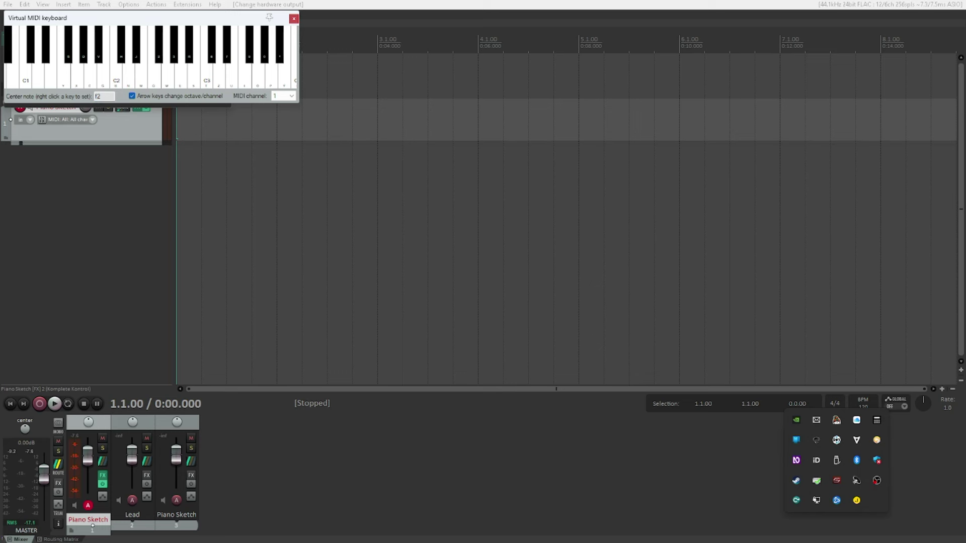
text(q)
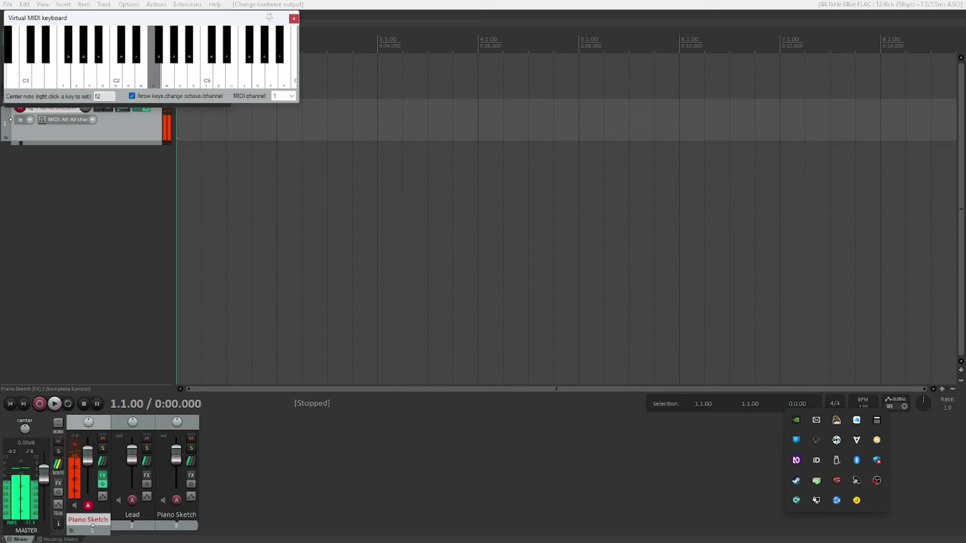
text(we4t)
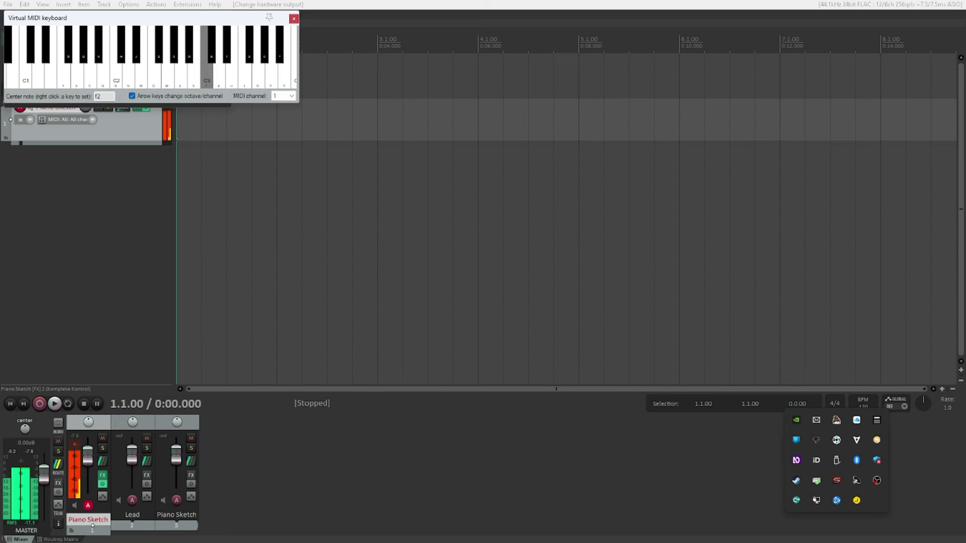
text(4e)
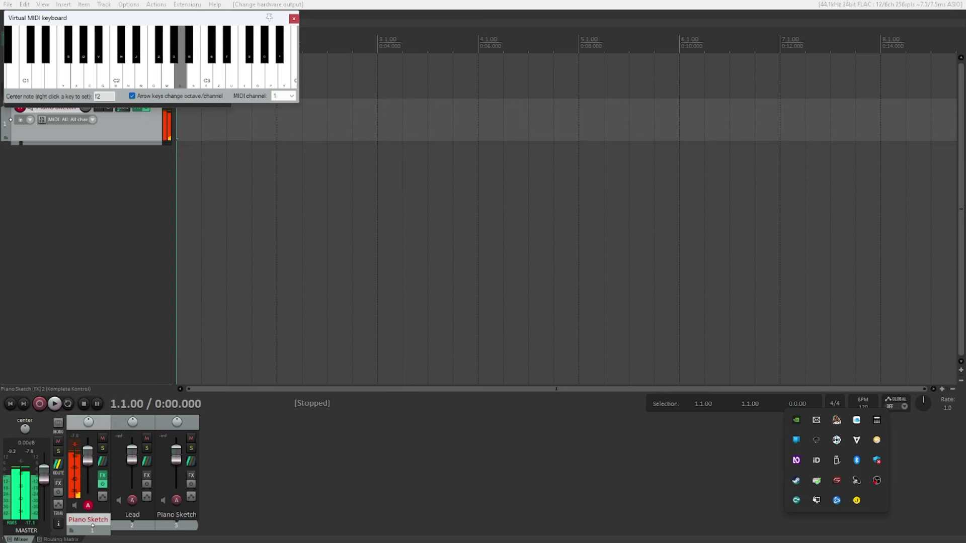
text(wq)
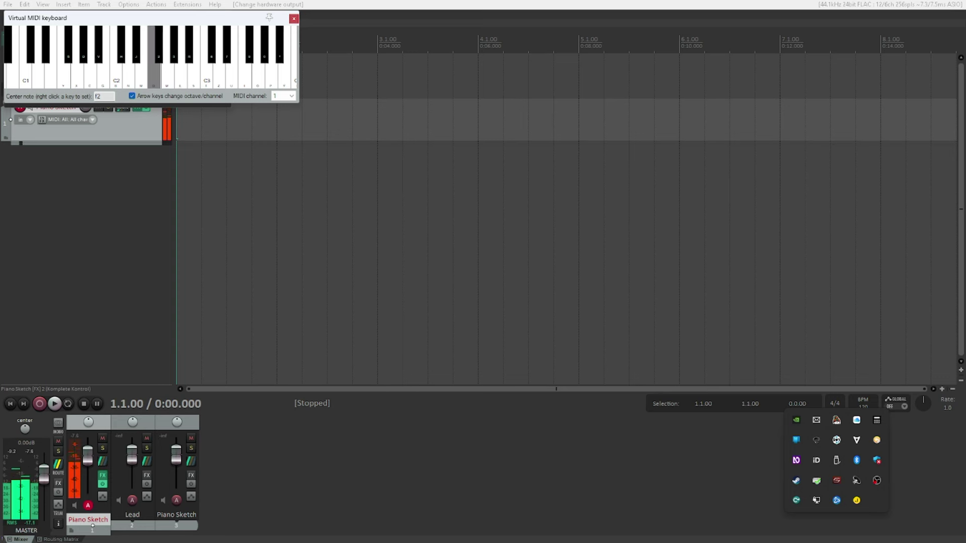
text(3)
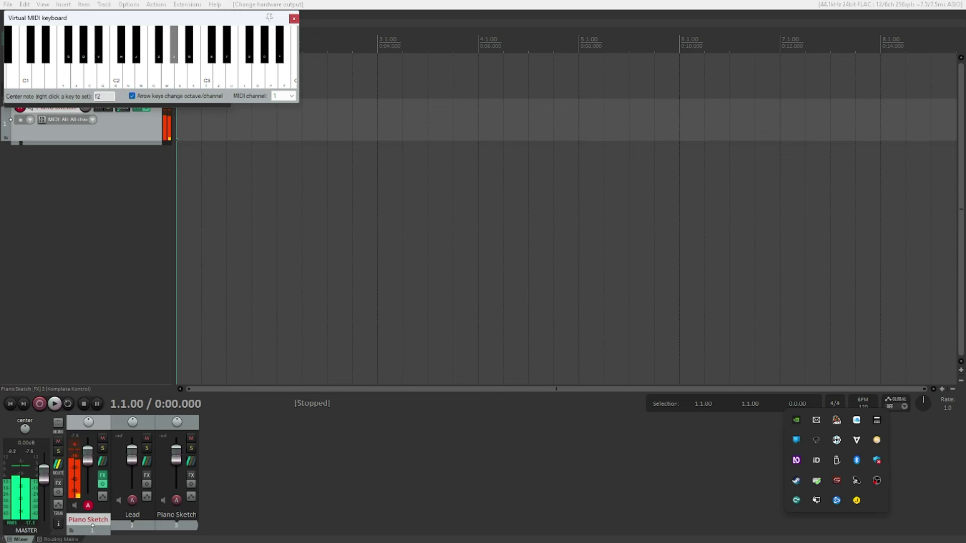
text(r67)
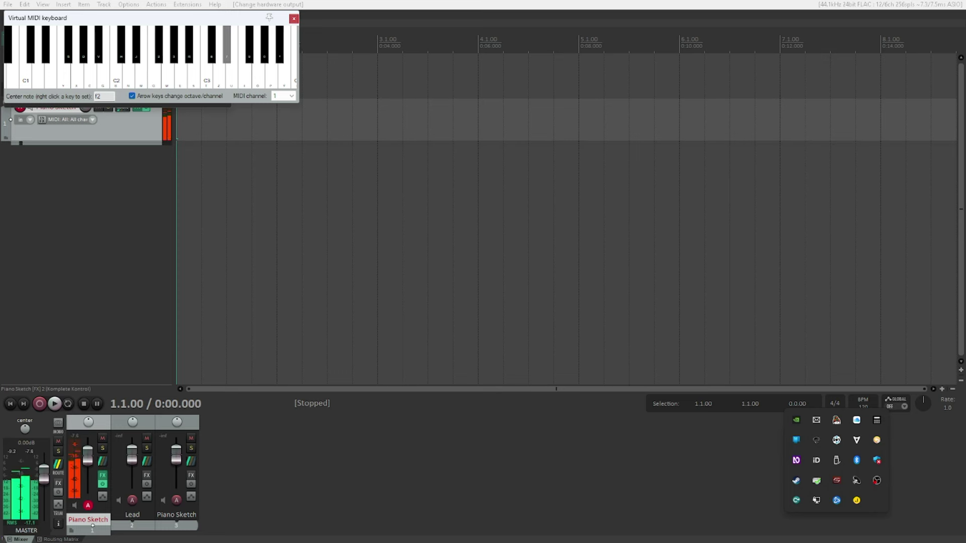
text(w)
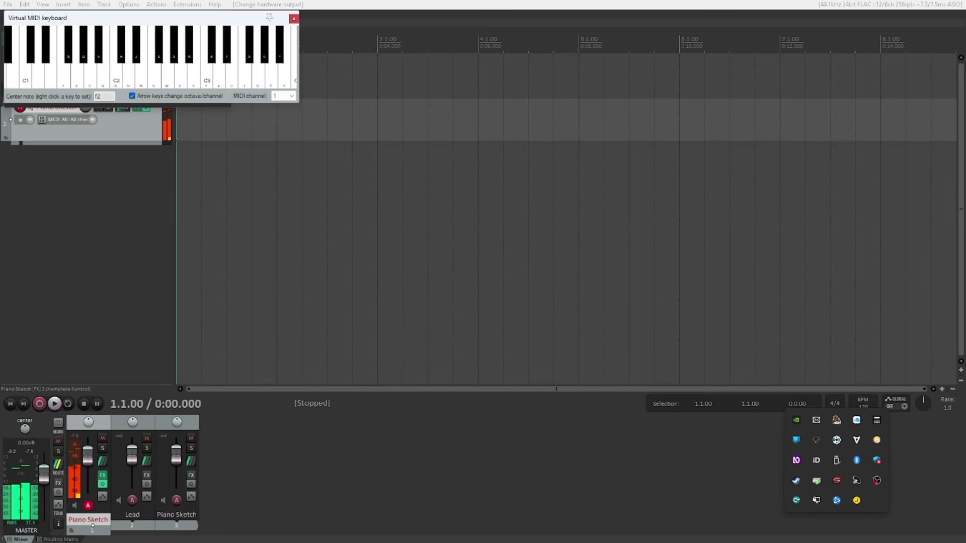
text(eq)
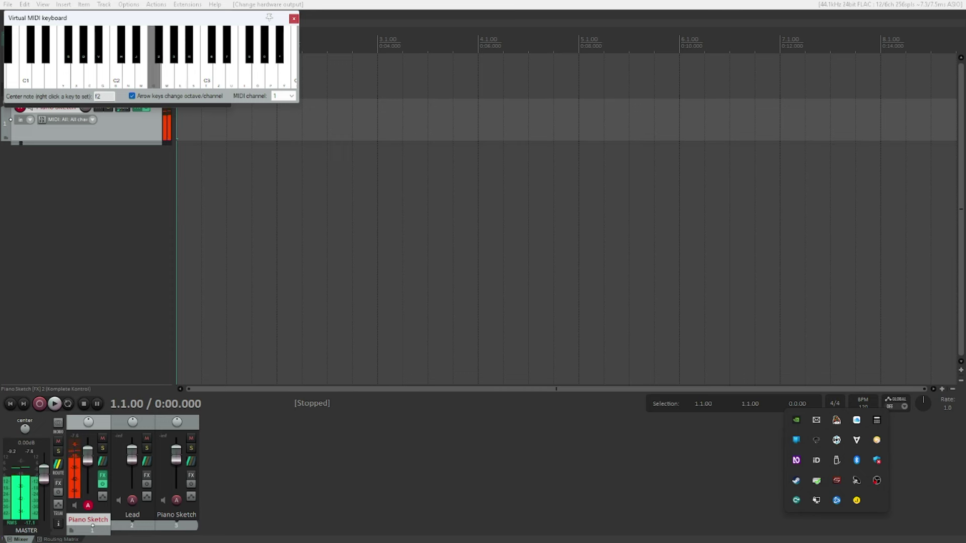
text(x)
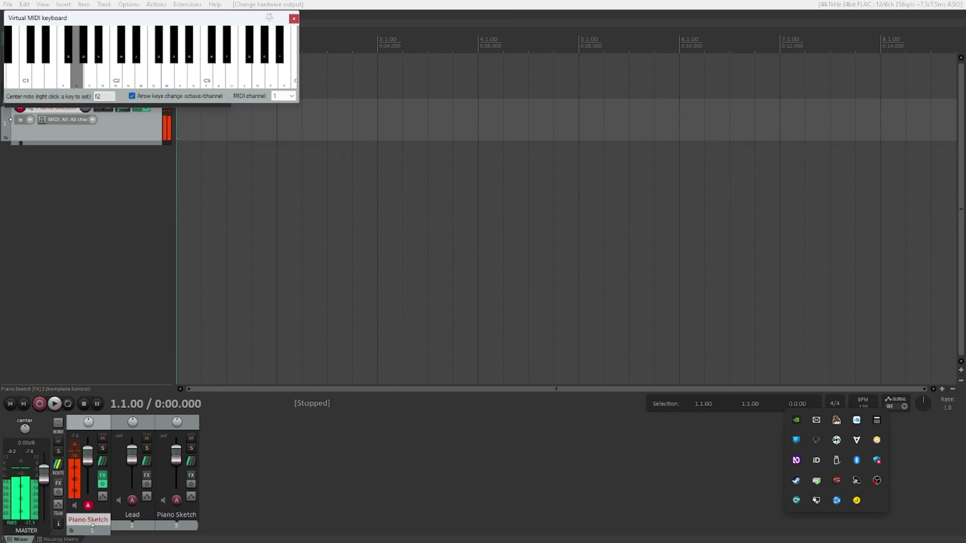
text(y)
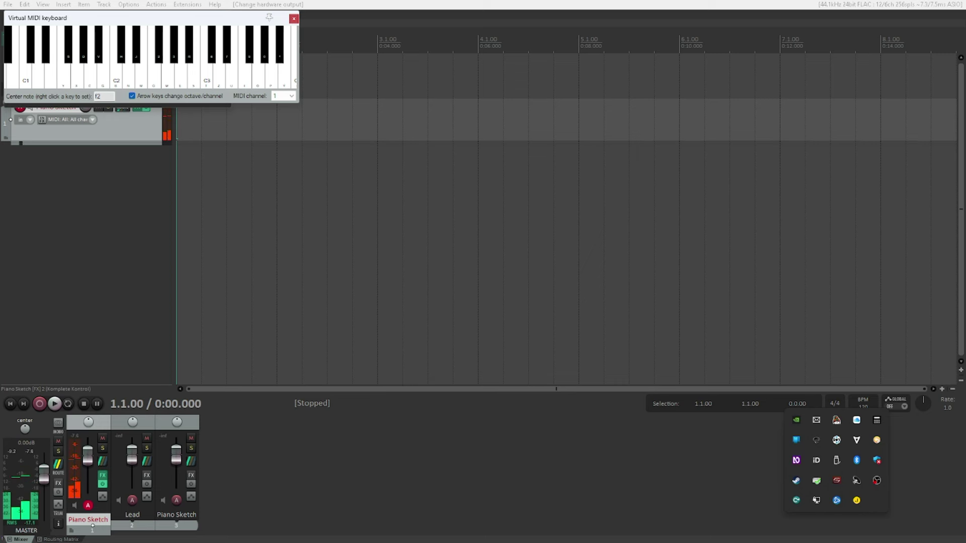
Set the virtual keyboard's center note back to C4.
double_click(98, 96)
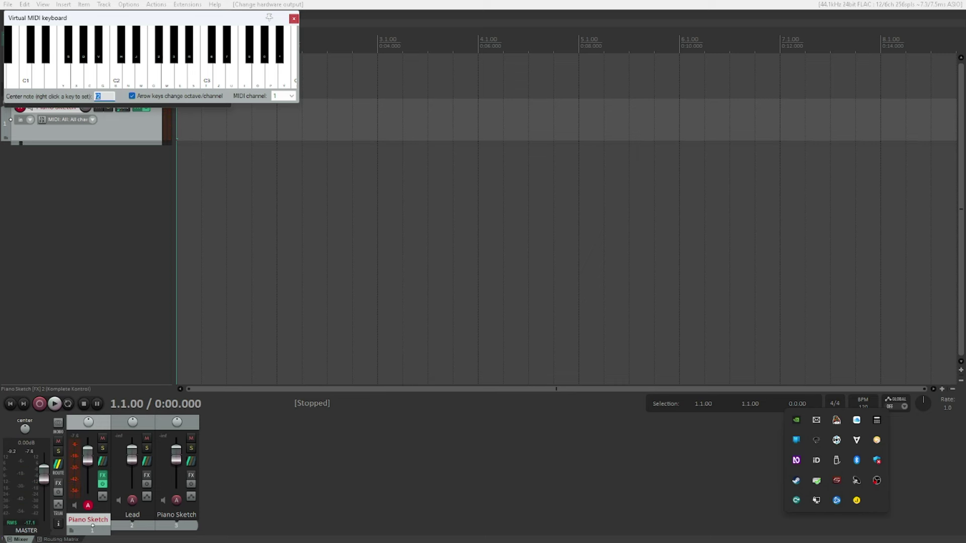
text(c4)
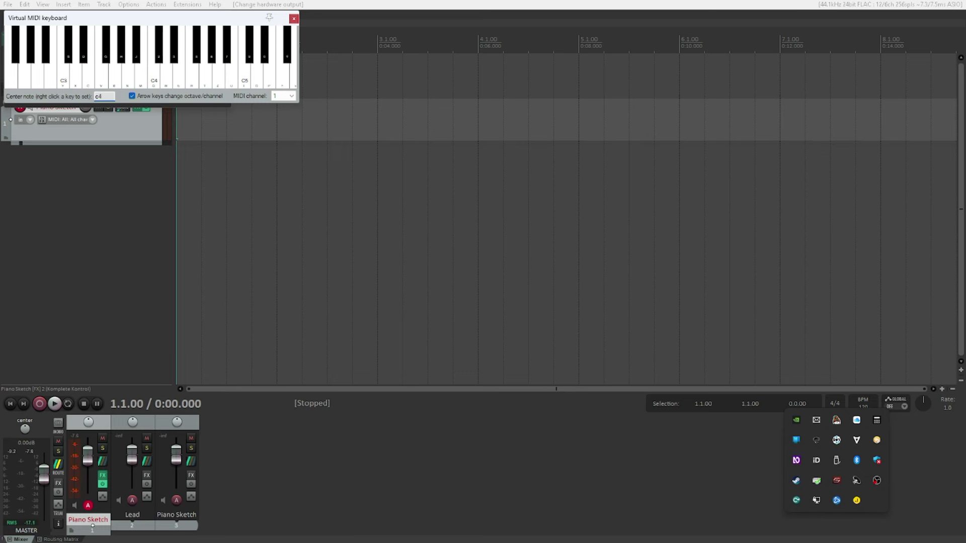
key(Return)
Play rising notes C3–G3, then C4–G4.
key(z)
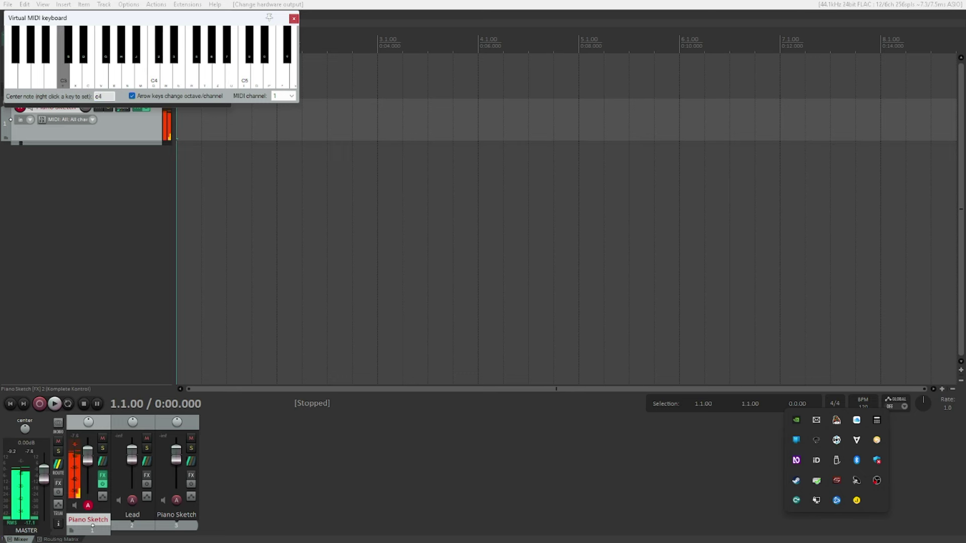
key(x)
key(c)
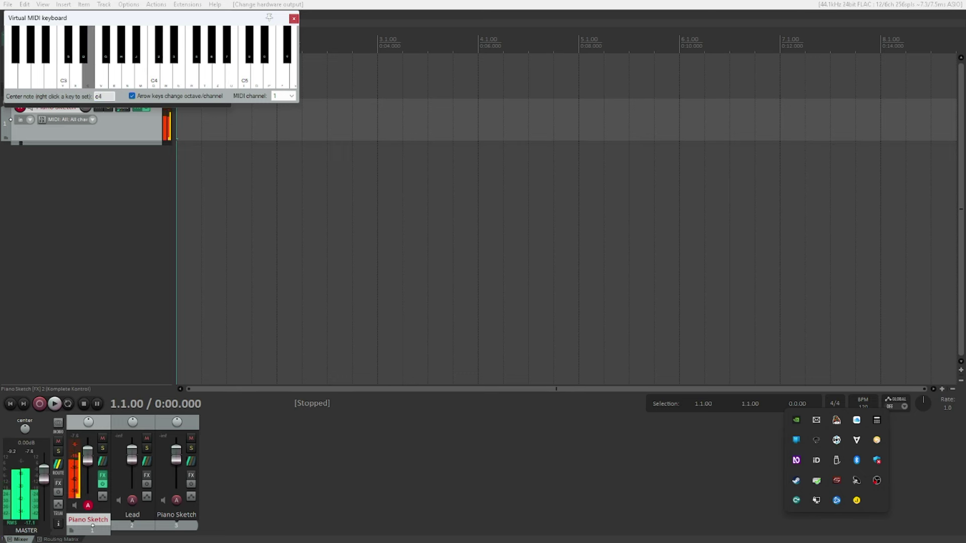
key(v)
key(b)
key(q)
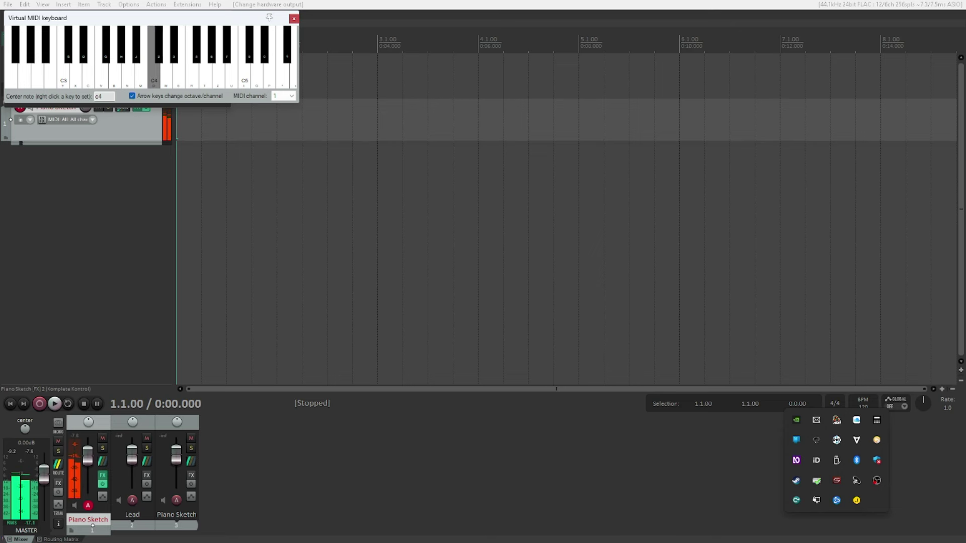
key(w)
key(e)
key(r)
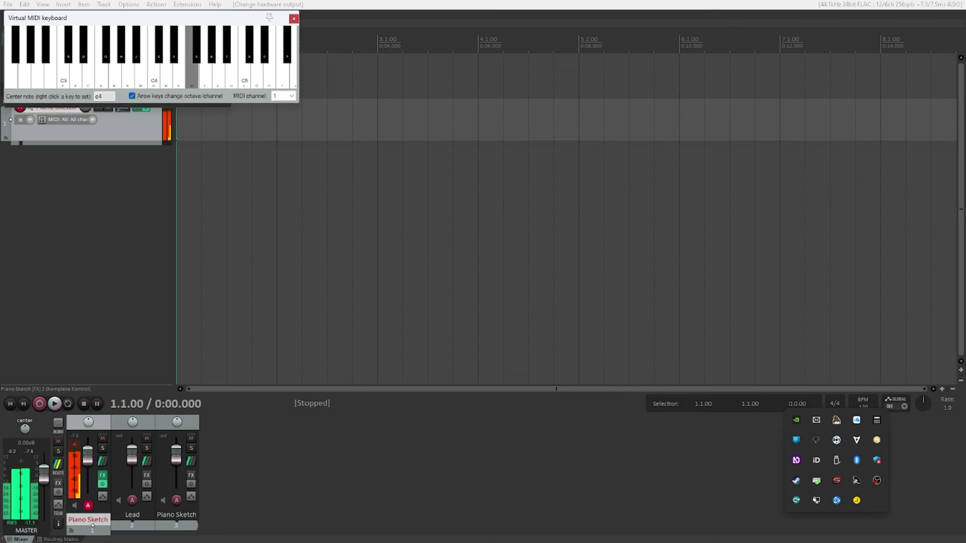
key(t)
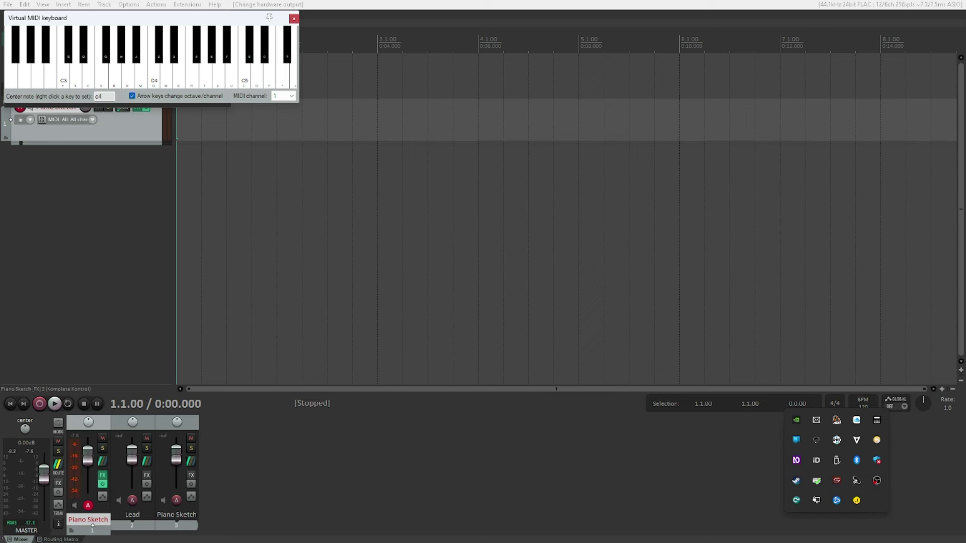
Close the virtual keyboard and set Piano Sketch's input to All MIDI Inputs, All Channels.
click(293, 19)
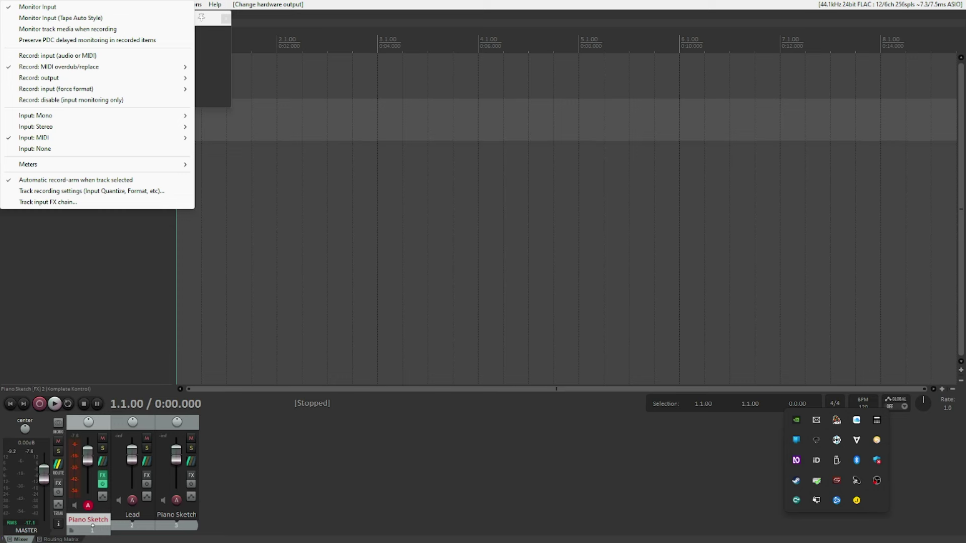
key(Up)
key(Up)
key(Up)
key(Up)
key(Up)
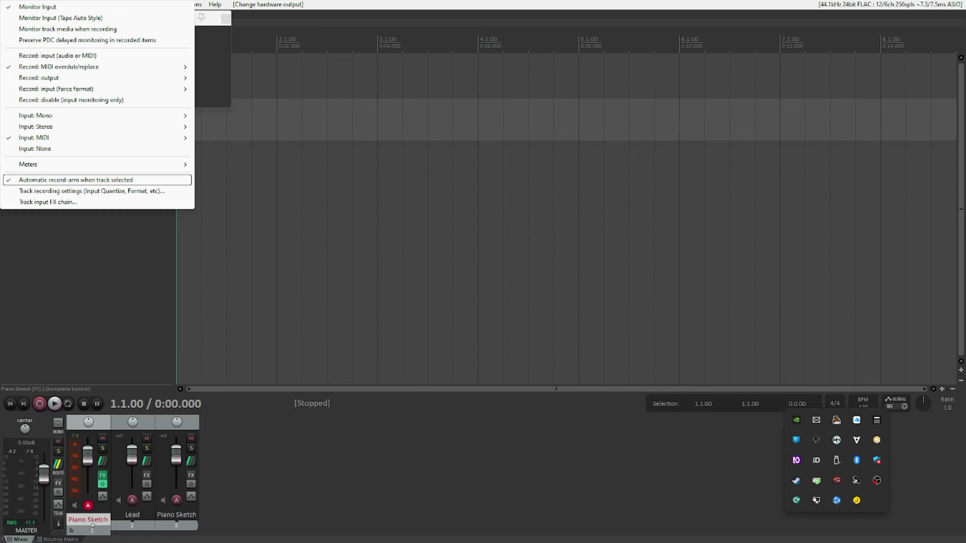
key(Up)
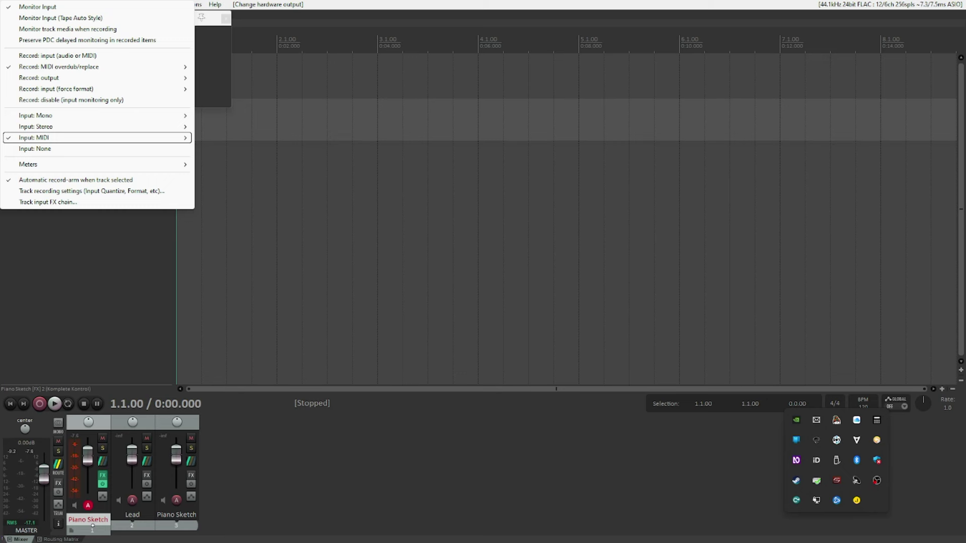
key(Right)
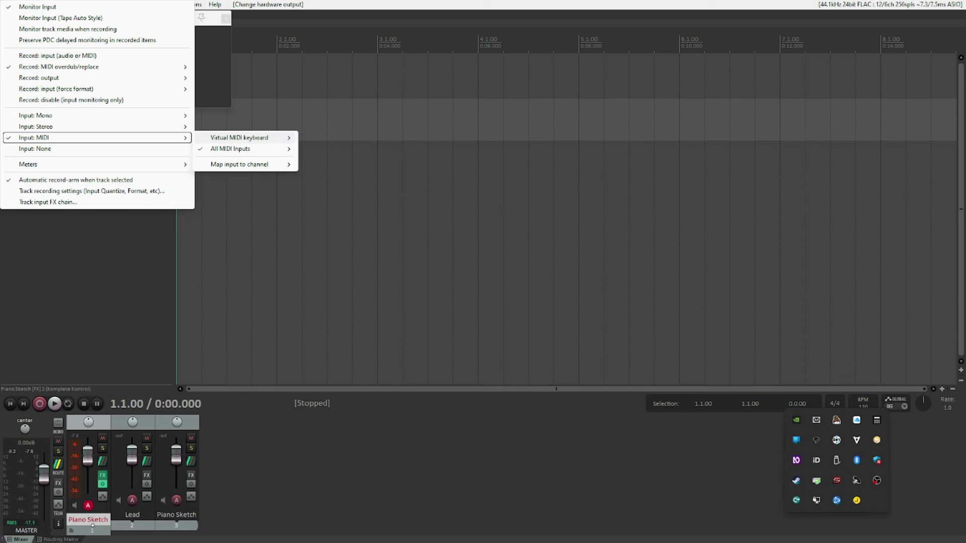
key(Down)
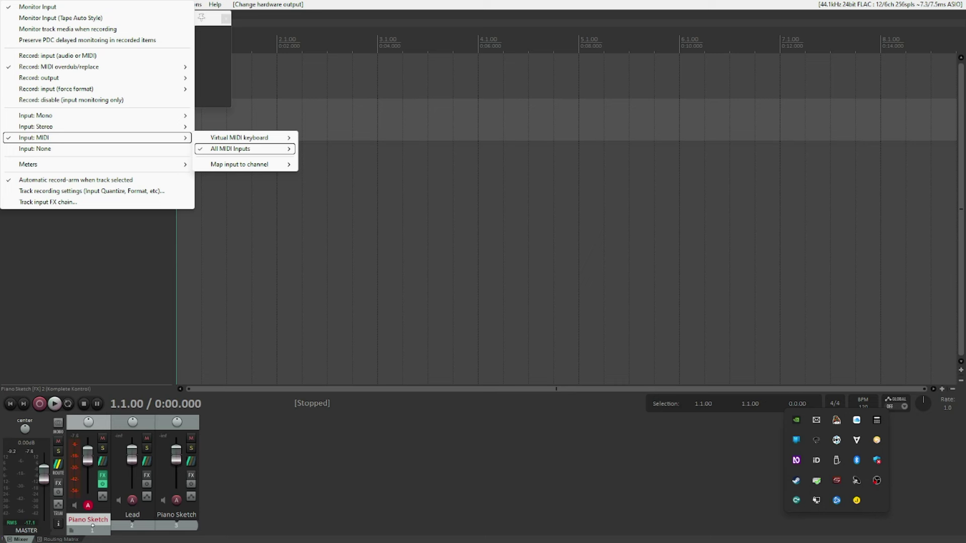
key(Right)
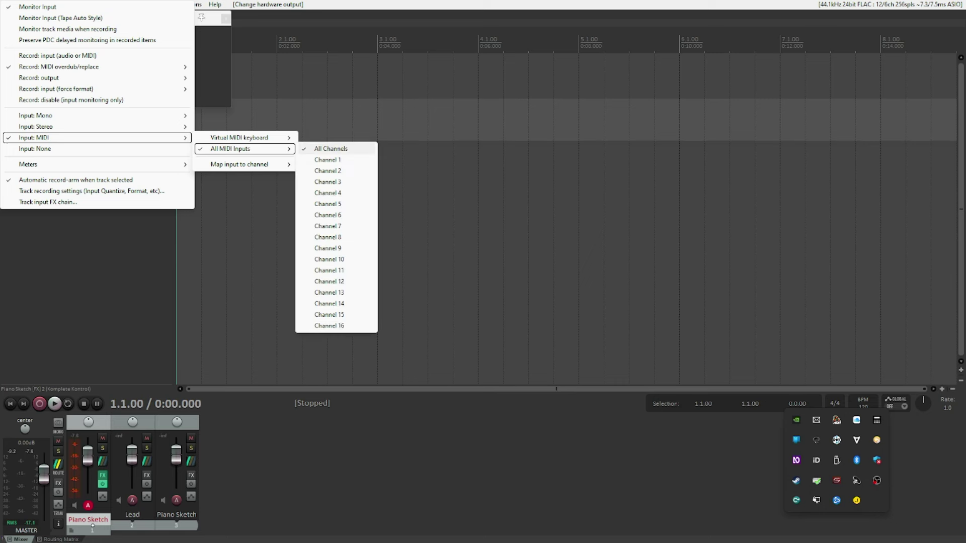
key(Return)
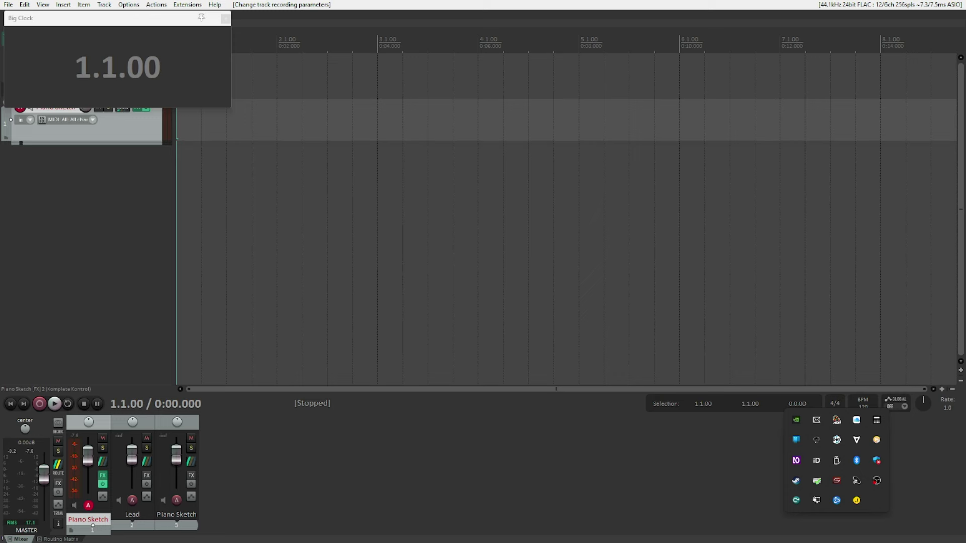